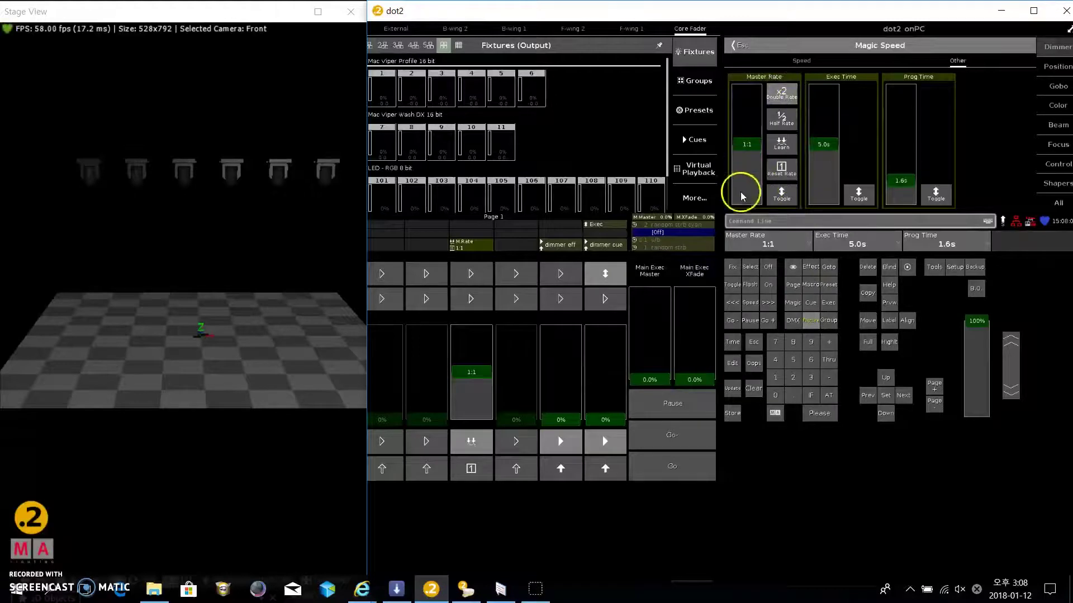
Lower the Master Rate fader to 0.95 and reset the rate to 1:1.
{"action": "mouse_move", "coordinate": [477, 375]}
{"action": "left_mouse_down"}
{"action": "mouse_move", "coordinate": [481, 354]}
{"action": "mouse_move", "coordinate": [475, 378]}
{"action": "left_mouse_up"}
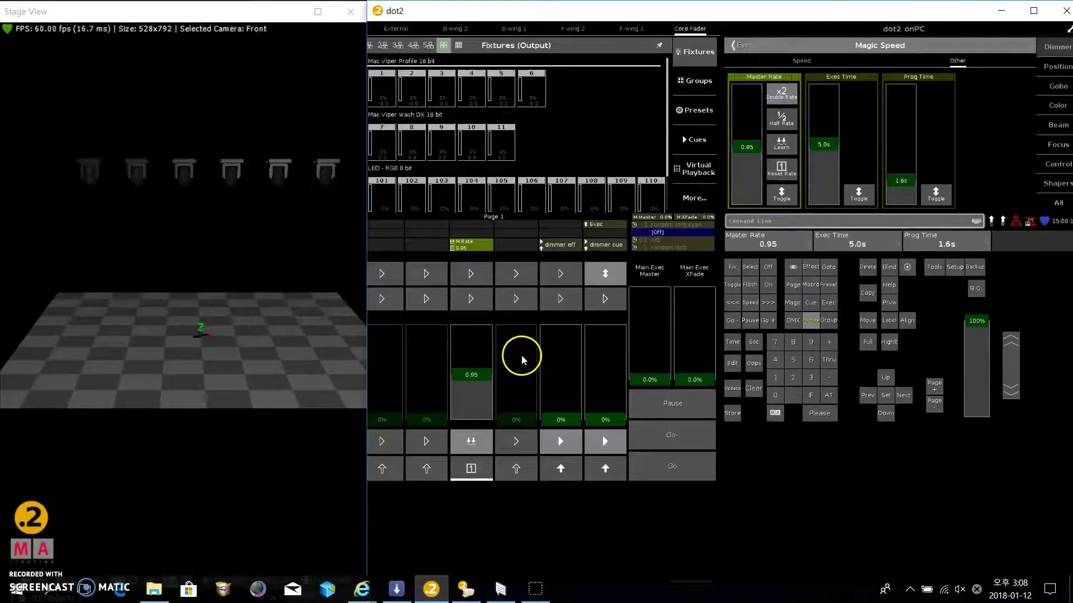
{"action": "left_click_drag", "start_coordinate": [463, 379], "coordinate": [465, 361]}
{"action": "left_click", "coordinate": [471, 463]}
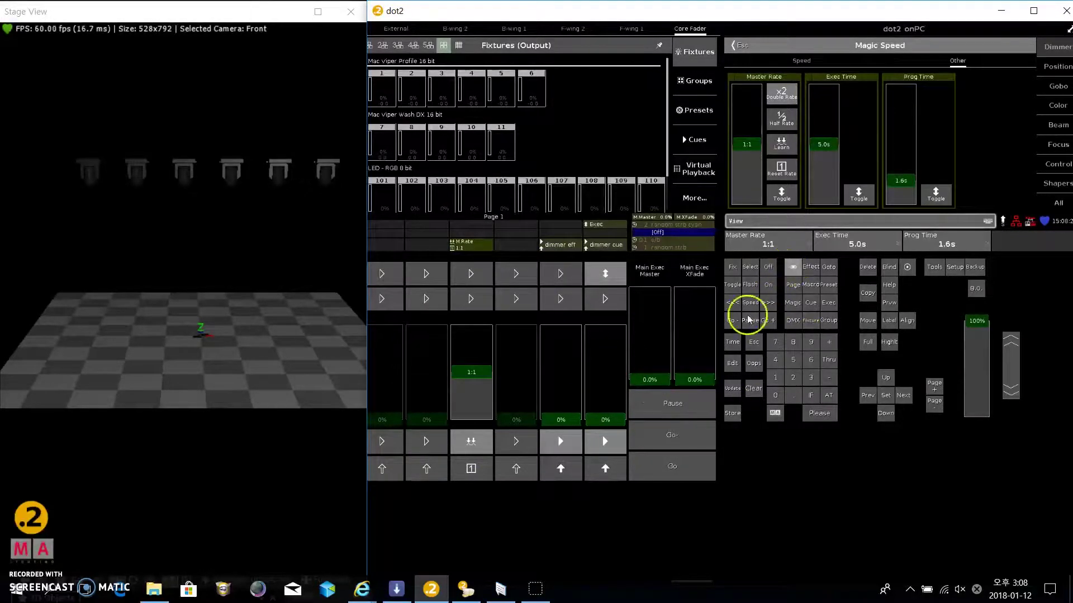
Display the cues of the "dimmer cue" executor and raise the Master Rate fader to 1.84.
{"action": "left_click", "coordinate": [601, 425]}
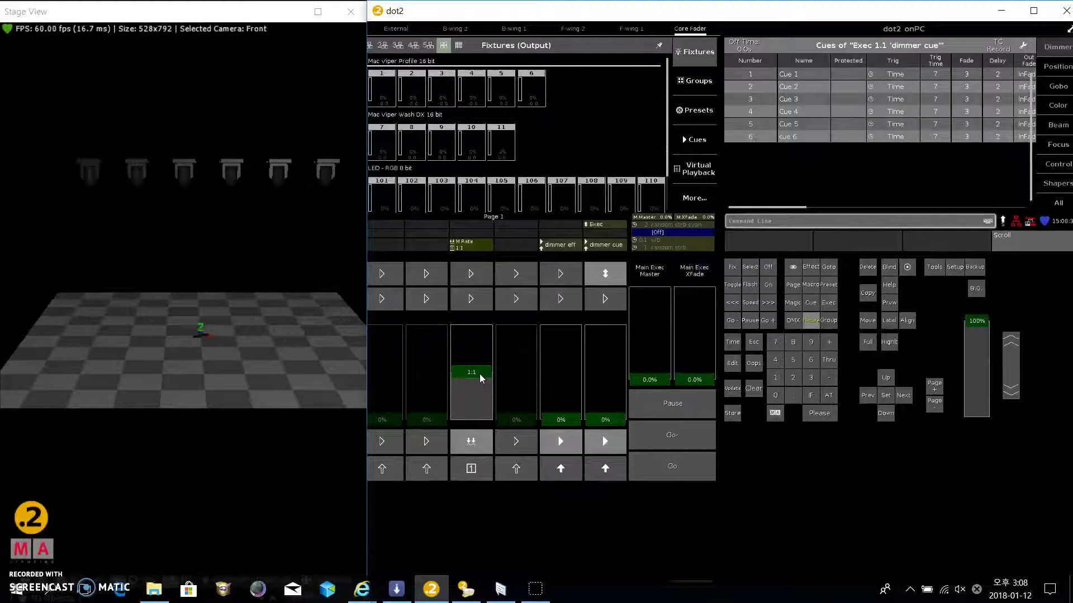
{"action": "left_click_drag", "start_coordinate": [479, 374], "coordinate": [478, 355]}
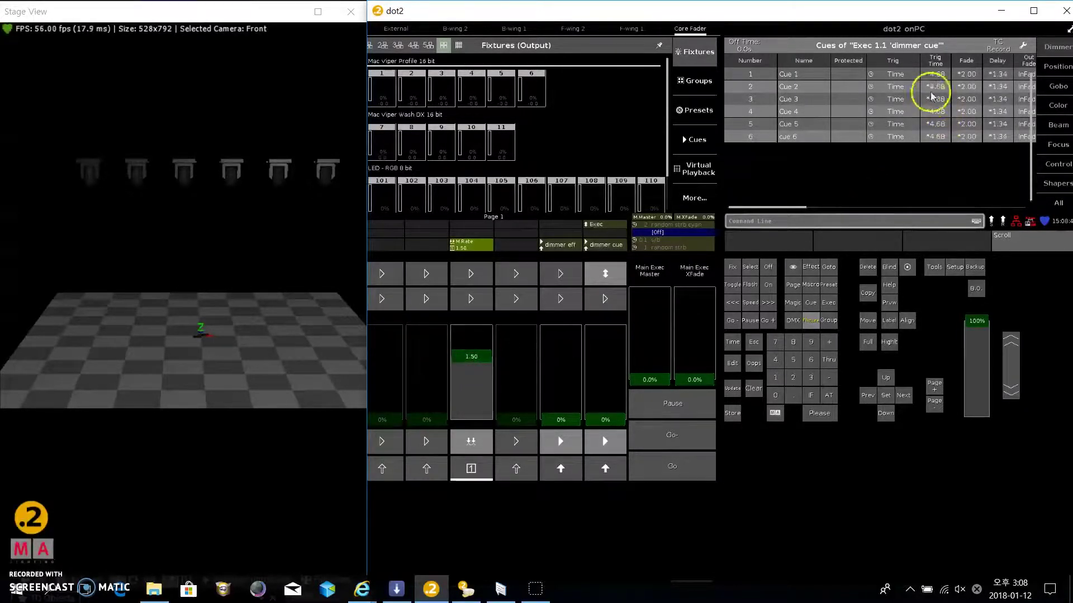
{"action": "left_click_drag", "start_coordinate": [473, 353], "coordinate": [474, 348]}
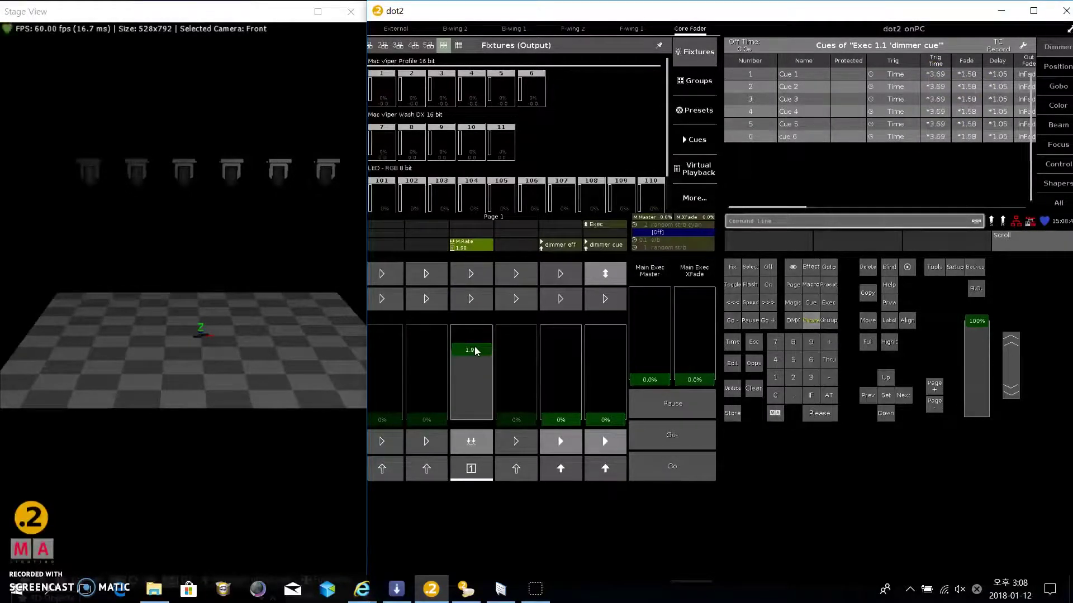
{"action": "mouse_move", "coordinate": [474, 350]}
{"action": "left_mouse_down"}
{"action": "mouse_move", "coordinate": [458, 389]}
{"action": "mouse_move", "coordinate": [464, 345]}
{"action": "left_mouse_up"}
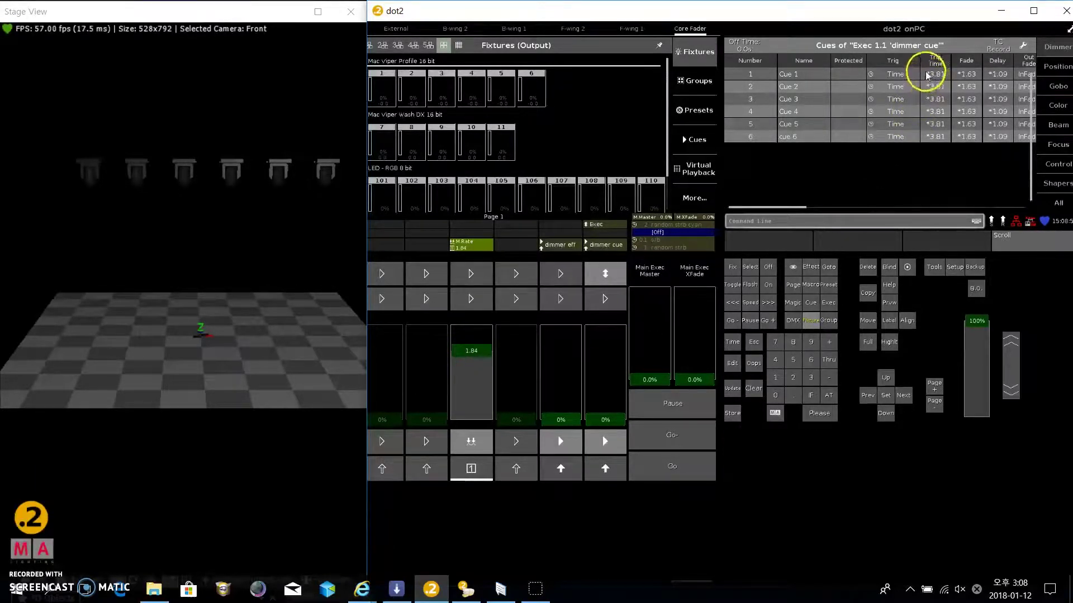
Try Master Rate values of about 1.33 and 1.31 on the dimmer cues, resetting the rate to 1:1 after each.
{"action": "left_click", "coordinate": [927, 113]}
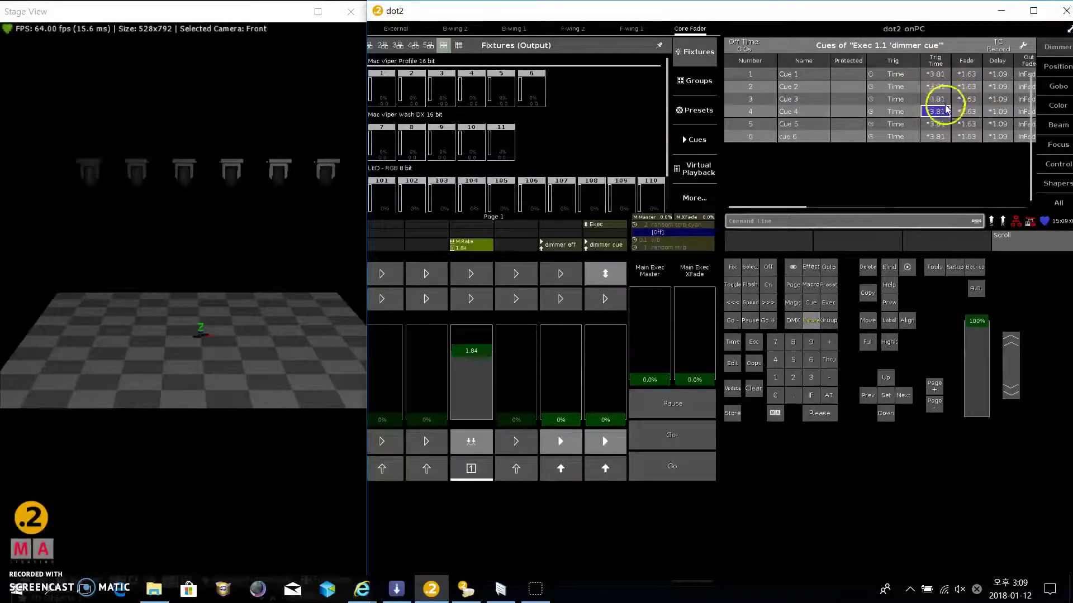
{"action": "left_click_drag", "start_coordinate": [477, 351], "coordinate": [451, 344]}
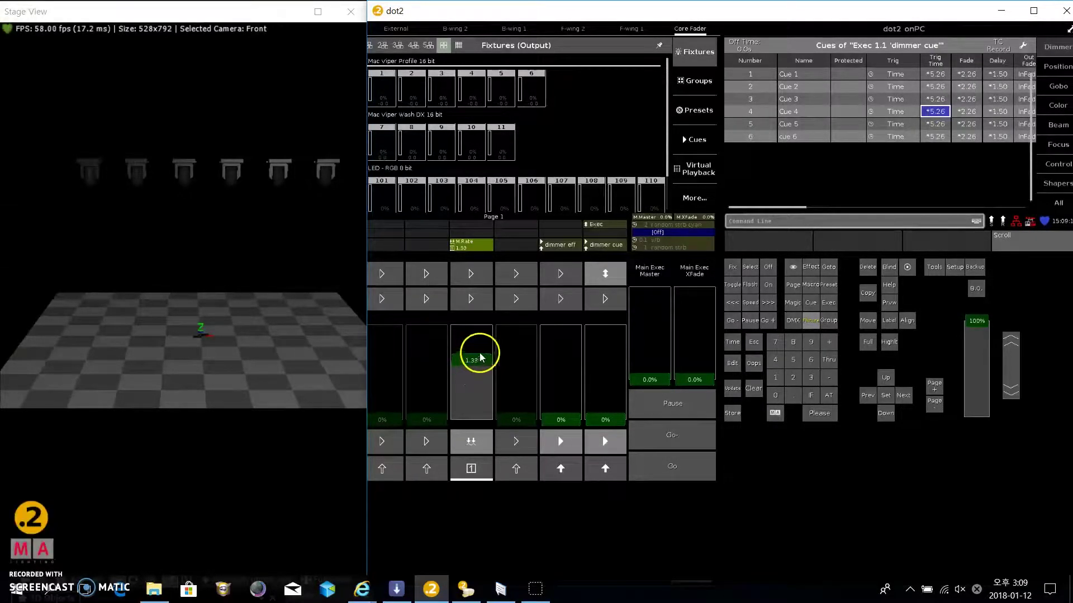
{"action": "left_click", "coordinate": [472, 469]}
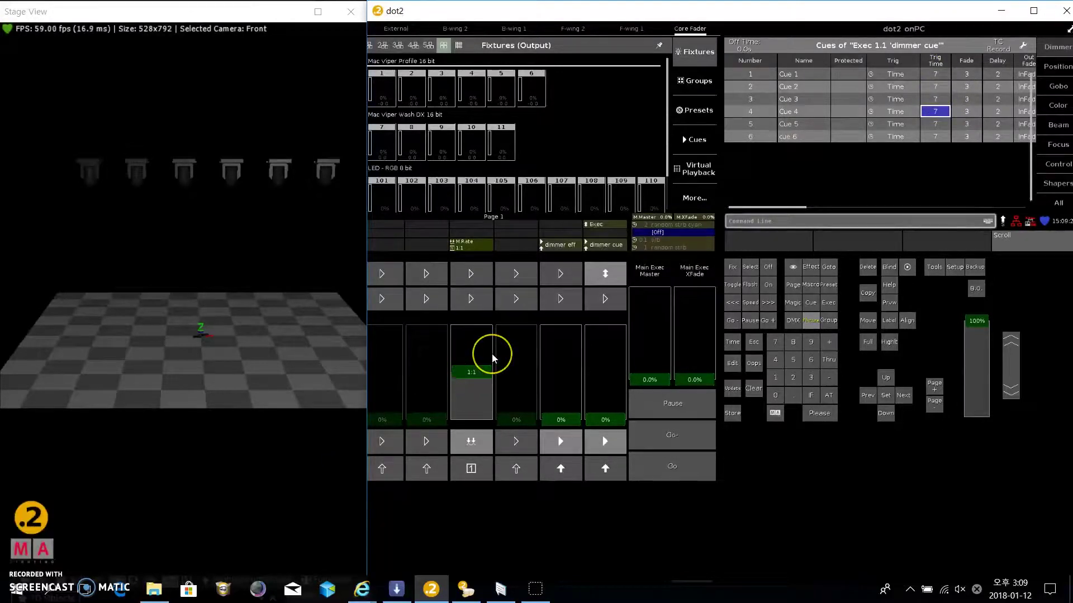
{"action": "left_click_drag", "start_coordinate": [469, 375], "coordinate": [475, 361]}
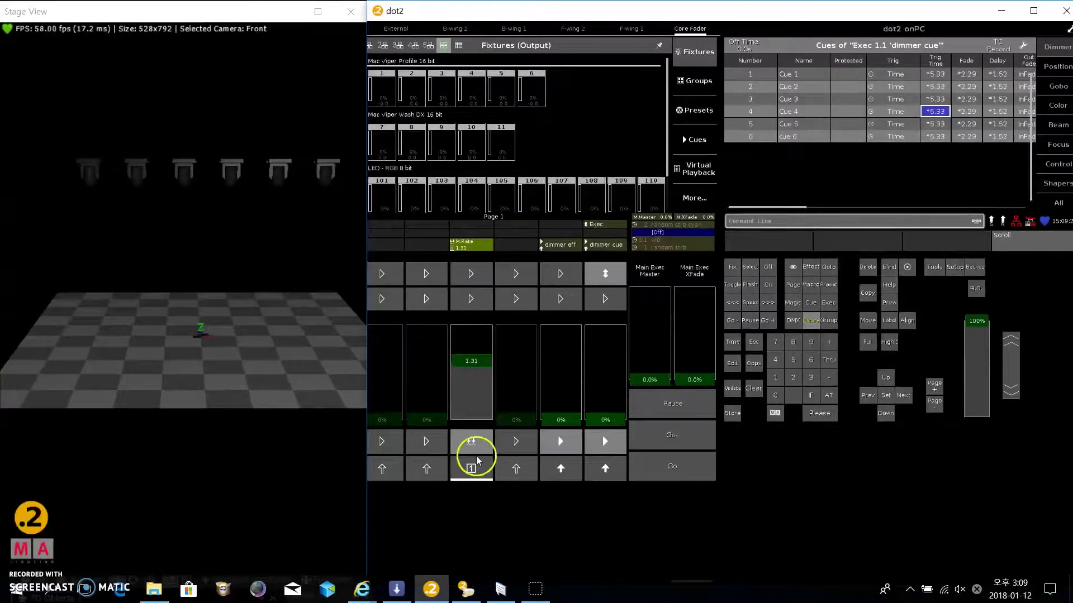
{"action": "left_click", "coordinate": [471, 469]}
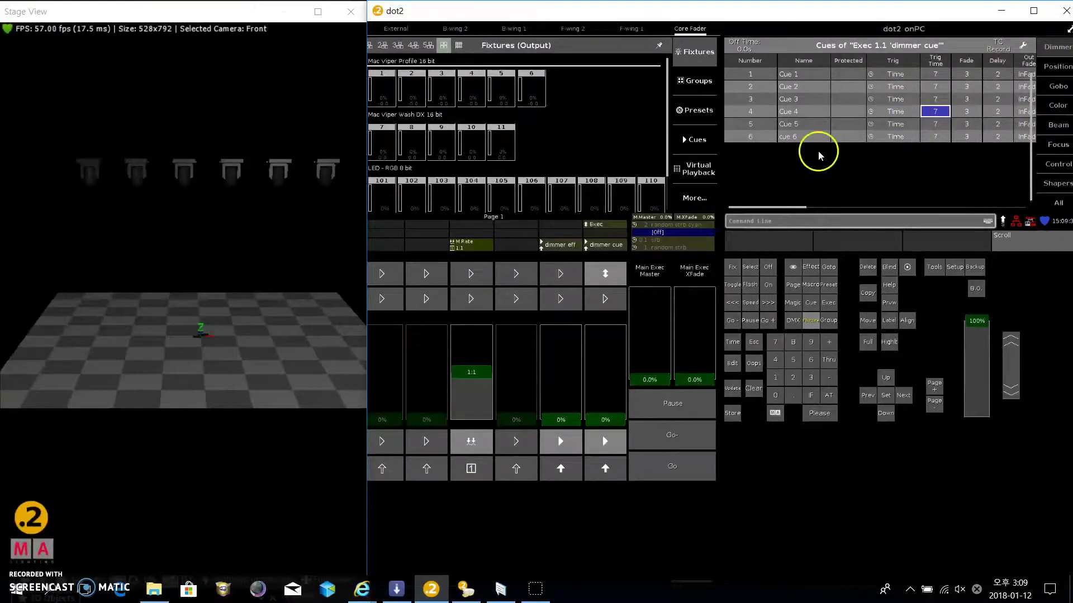
Tap in a Master Rate of about 2.22 with the Learn function and reset it to 1:1.
{"action": "left_click", "coordinate": [470, 446]}
{"action": "left_click", "coordinate": [471, 445]}
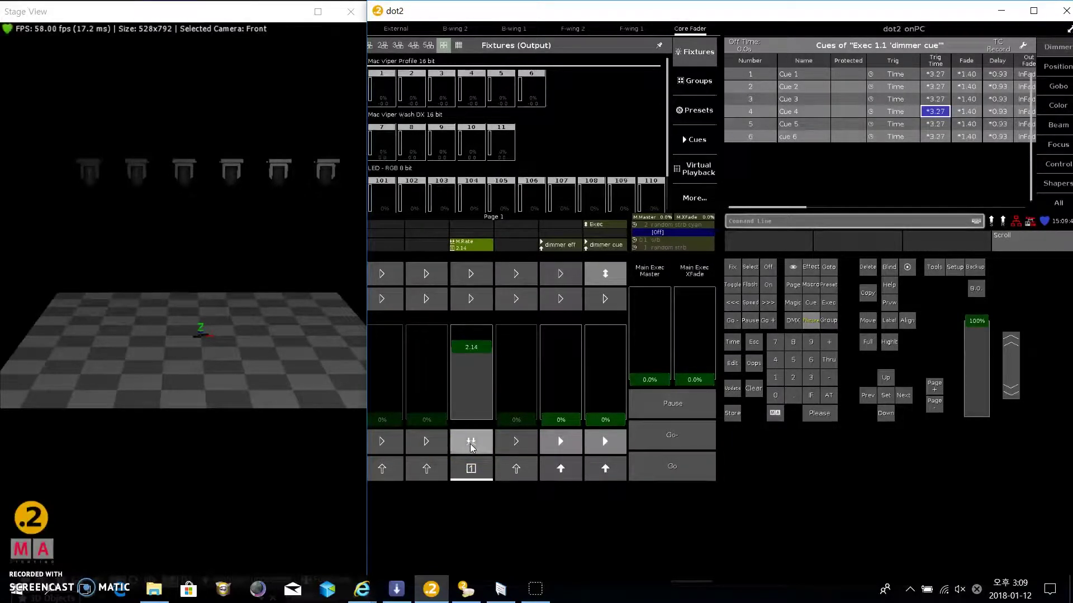
{"action": "left_click", "coordinate": [471, 442]}
{"action": "left_click", "coordinate": [471, 442]}
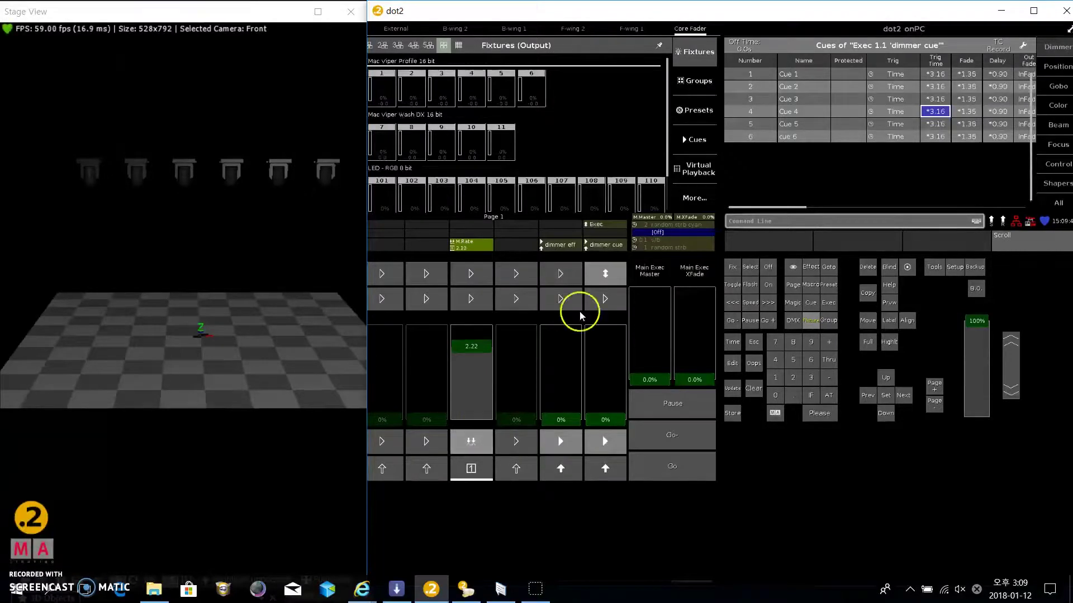
{"action": "left_click", "coordinate": [467, 462]}
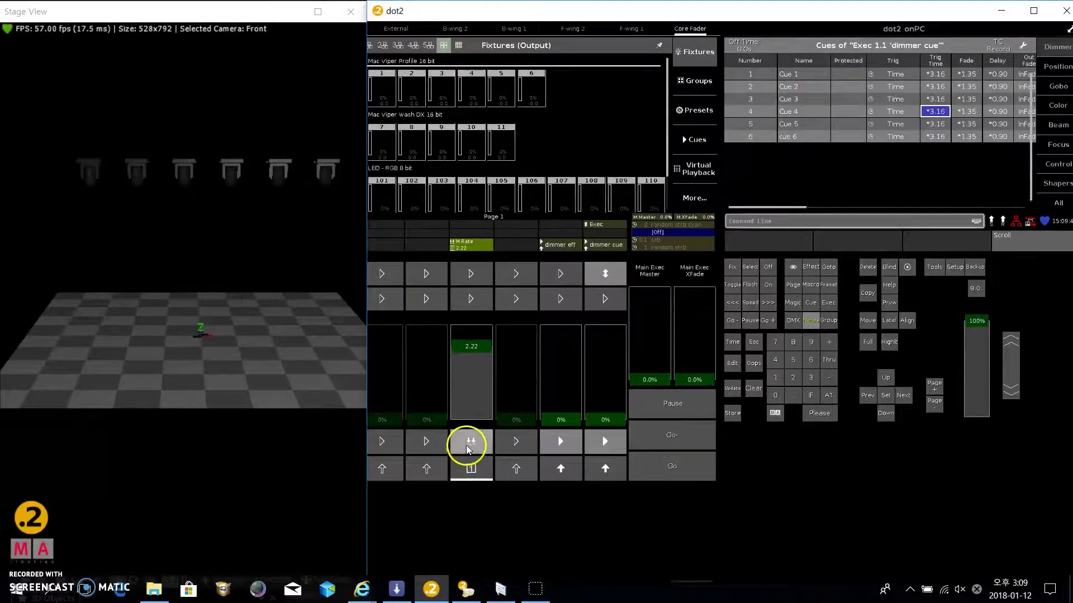
{"action": "left_click", "coordinate": [469, 470]}
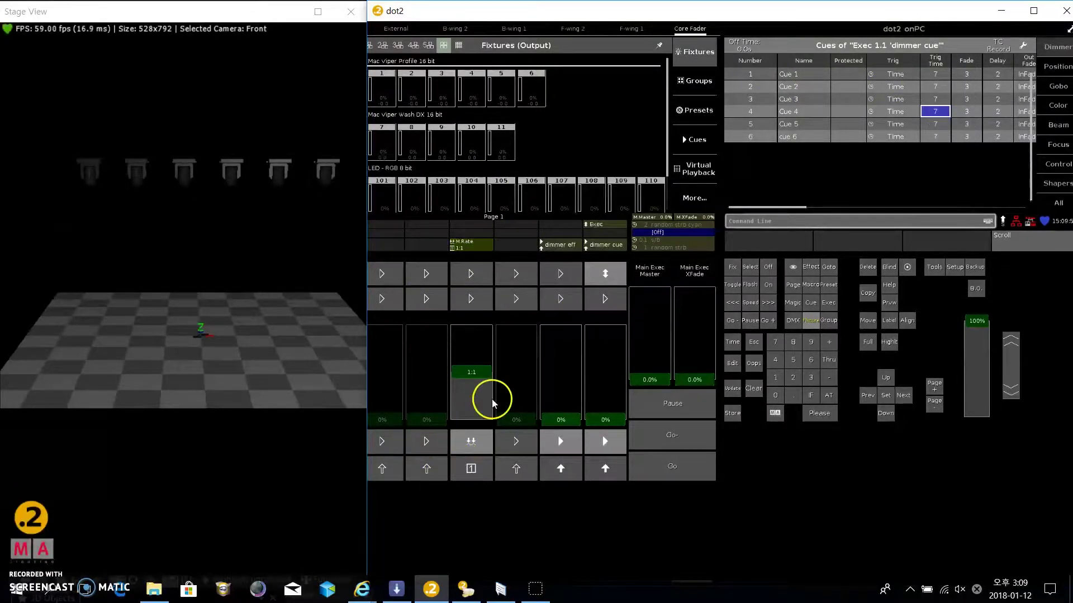
Store a Master Rate speed master on the empty executor between the existing M.Rate and dimmer eff executors.
{"action": "left_click", "coordinate": [813, 323]}
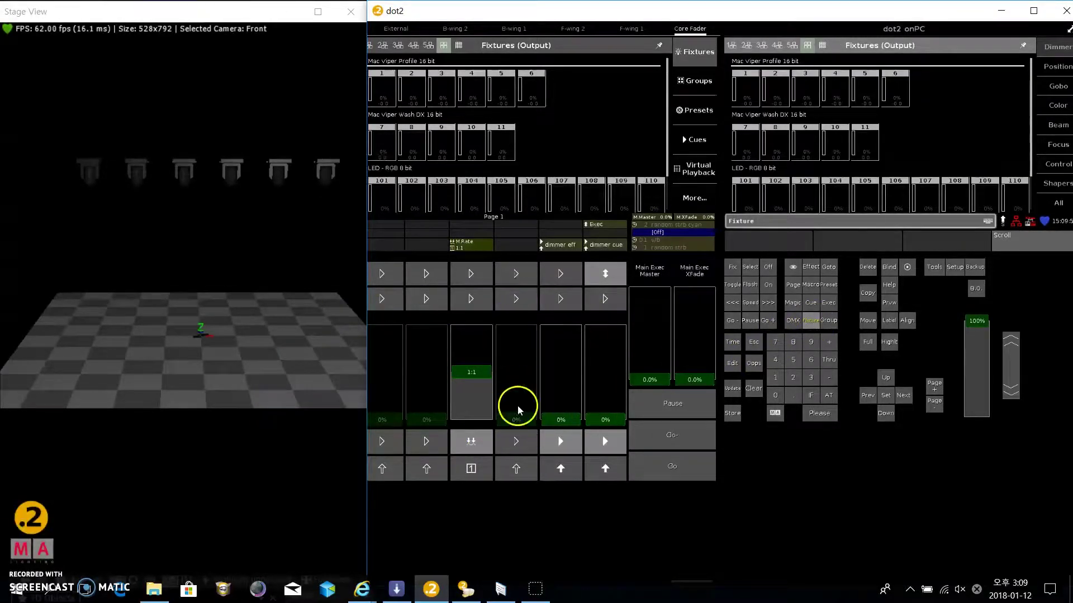
{"action": "left_click", "coordinate": [733, 412]}
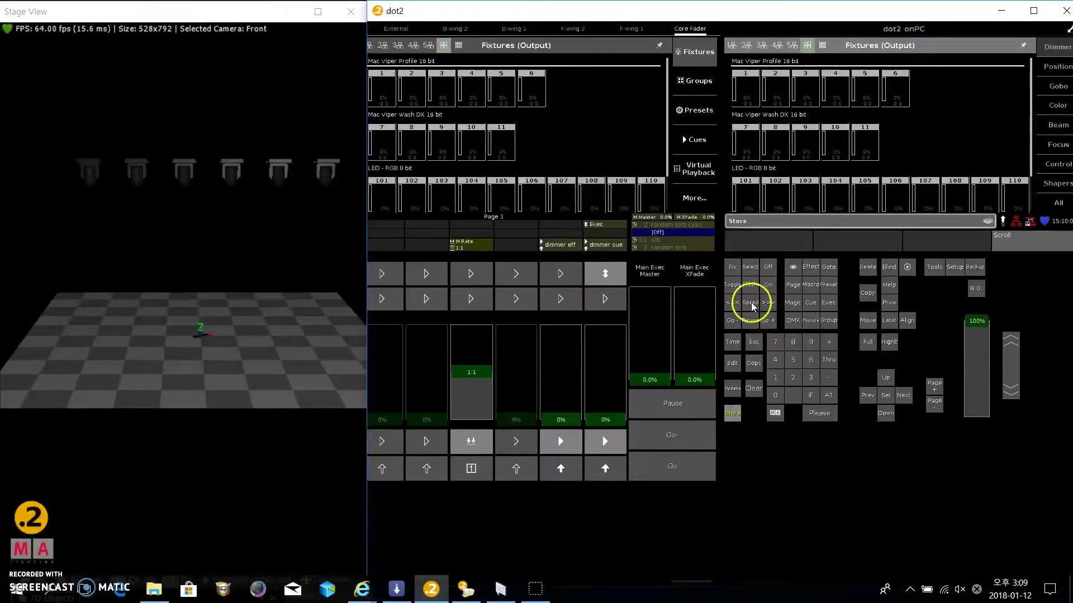
{"action": "left_click", "coordinate": [751, 303]}
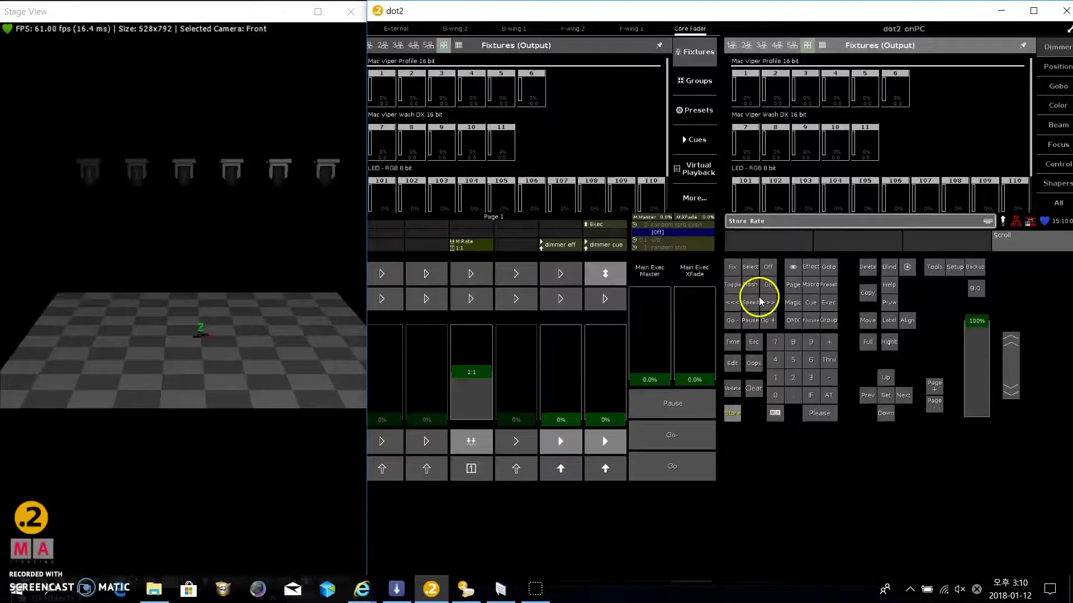
{"action": "left_click", "coordinate": [517, 443]}
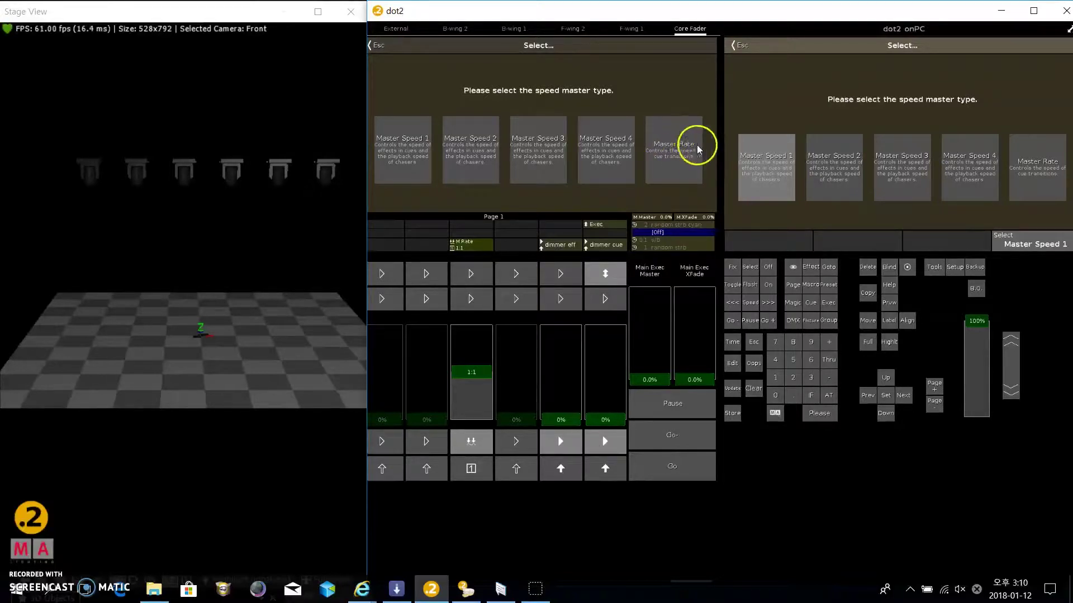
{"action": "left_click", "coordinate": [670, 151]}
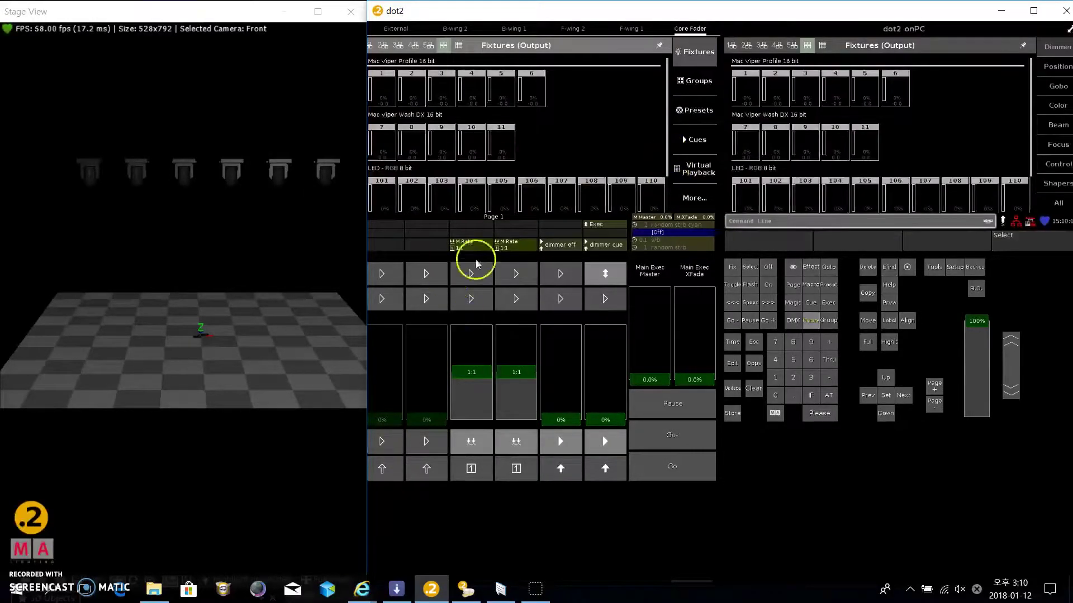
Display the cues of the Main executor and move the new Master Rate fader through 1.46, 1.54 and 0.69.
{"action": "left_click_drag", "start_coordinate": [518, 379], "coordinate": [518, 357]}
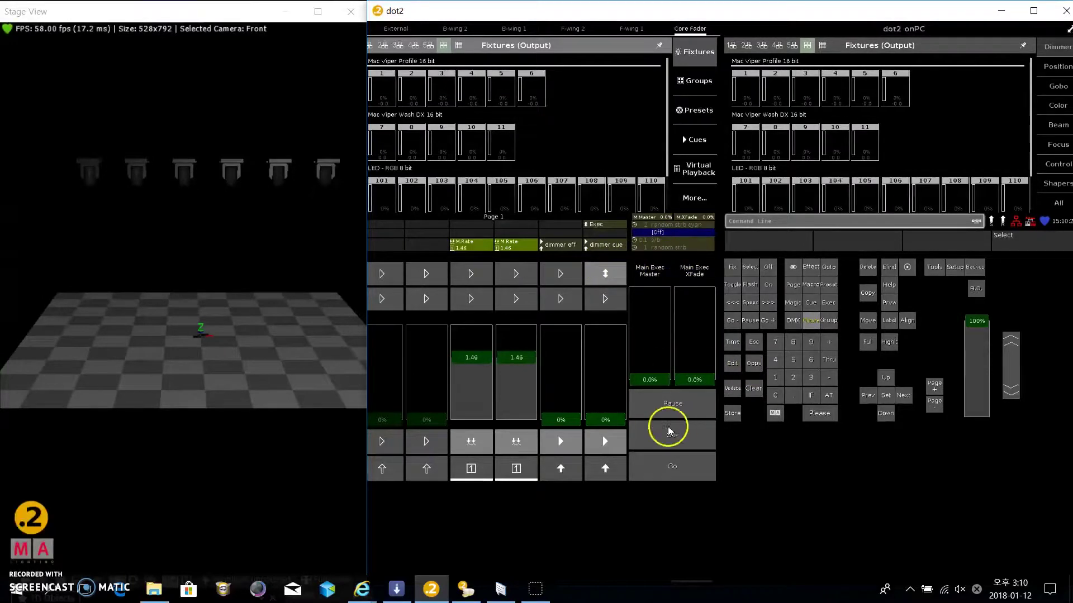
{"action": "left_click", "coordinate": [793, 267]}
{"action": "left_click", "coordinate": [664, 473]}
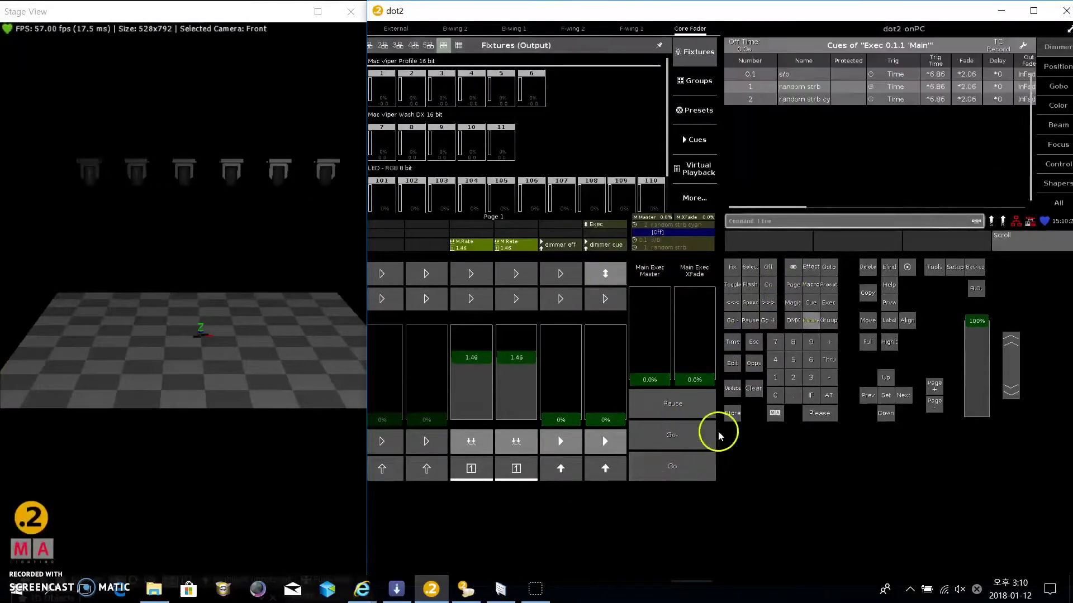
{"action": "mouse_move", "coordinate": [517, 359]}
{"action": "left_mouse_down"}
{"action": "mouse_move", "coordinate": [516, 378]}
{"action": "mouse_move", "coordinate": [522, 342]}
{"action": "mouse_move", "coordinate": [520, 355]}
{"action": "left_mouse_up"}
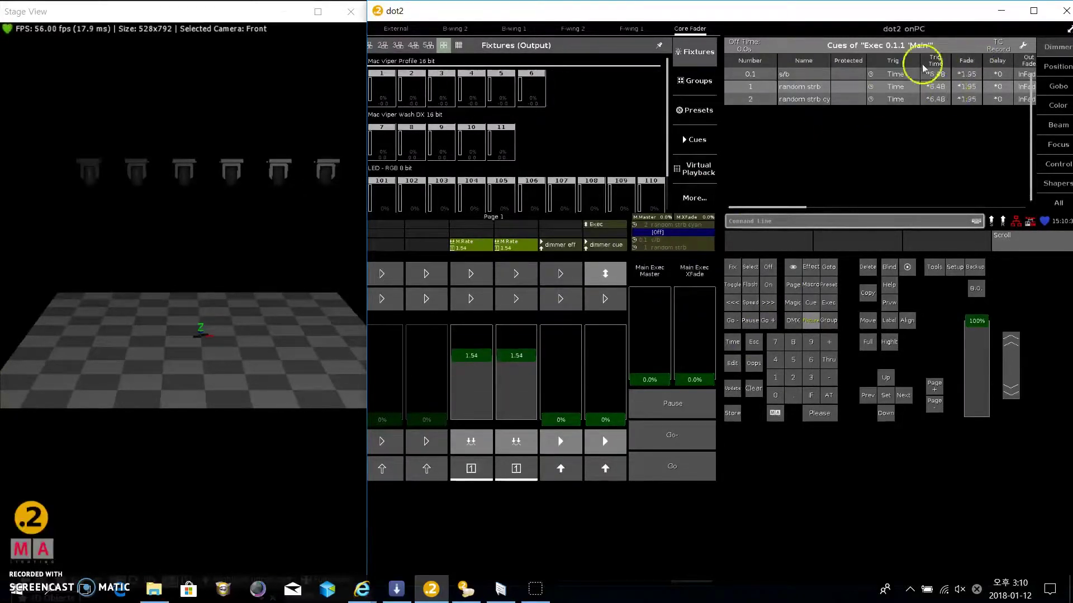
{"action": "left_click_drag", "start_coordinate": [511, 360], "coordinate": [514, 387]}
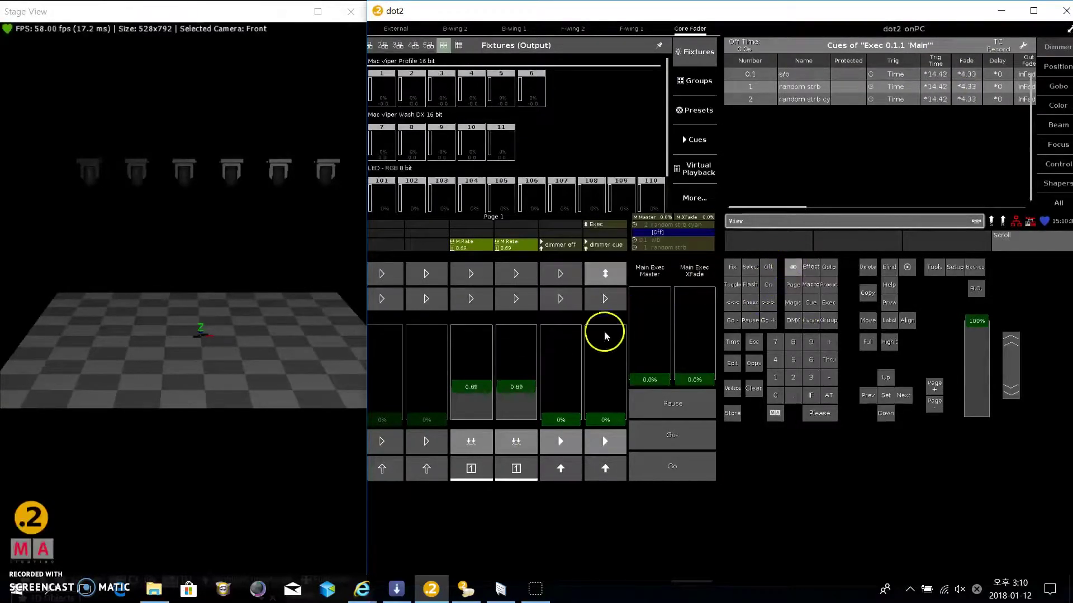
Display the "dimmer cue" executor's cues and move the new Master Rate fader to 0.97 and 1.17.
{"action": "left_click", "coordinate": [605, 442]}
{"action": "left_click_drag", "start_coordinate": [511, 386], "coordinate": [516, 374]}
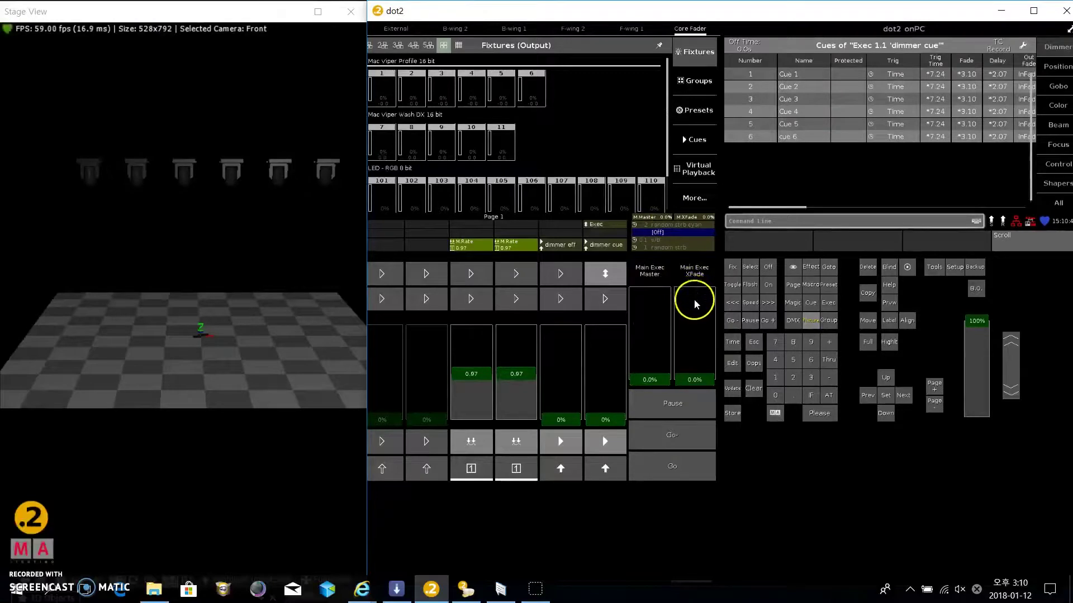
{"action": "mouse_move", "coordinate": [518, 372]}
{"action": "left_mouse_down"}
{"action": "mouse_move", "coordinate": [516, 381]}
{"action": "mouse_move", "coordinate": [525, 334]}
{"action": "mouse_move", "coordinate": [521, 363]}
{"action": "left_mouse_up"}
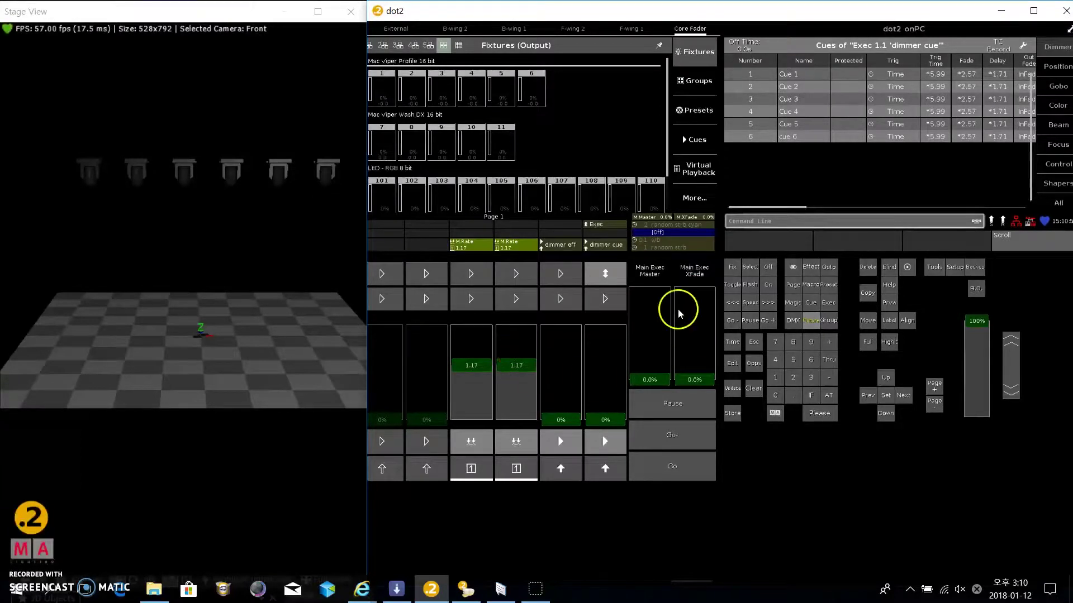
Turn off Use Master Rate in the settings of the Main executor and return to its cue list.
{"action": "left_click", "coordinate": [791, 266]}
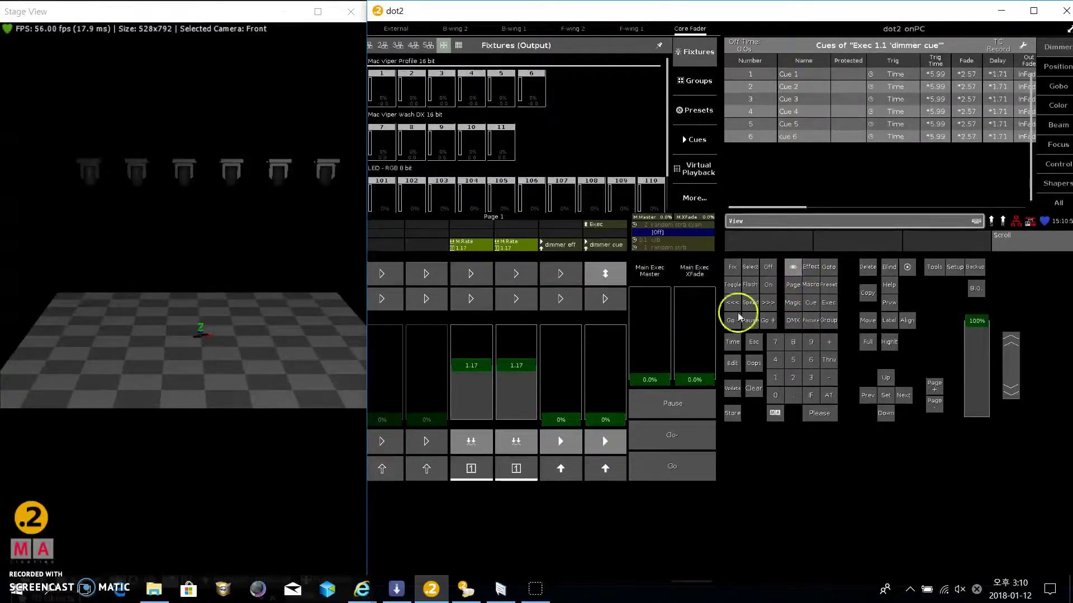
{"action": "left_click", "coordinate": [670, 464]}
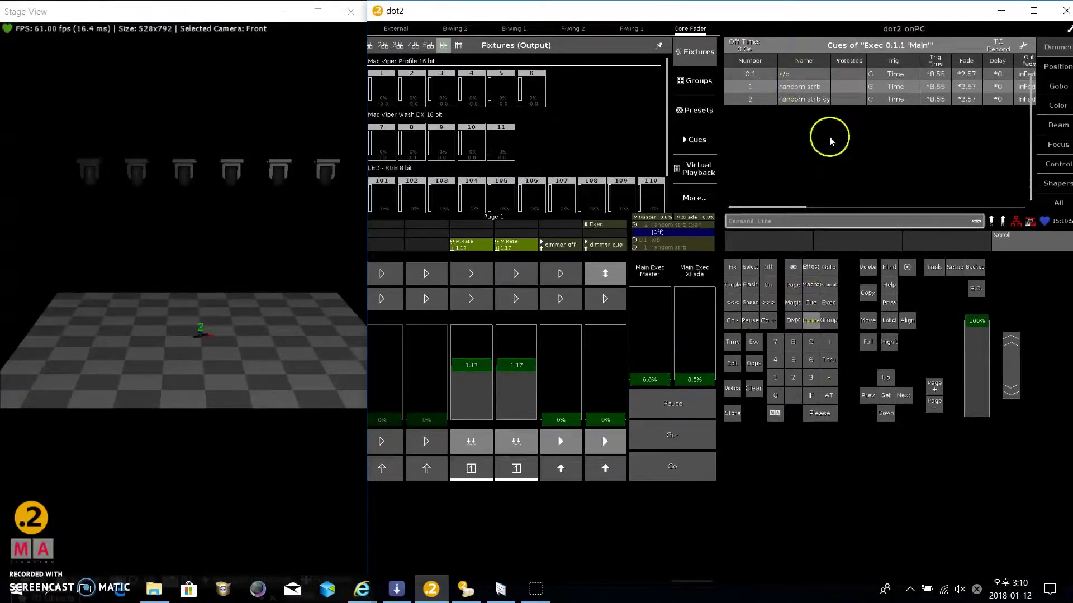
{"action": "left_click", "coordinate": [1024, 47]}
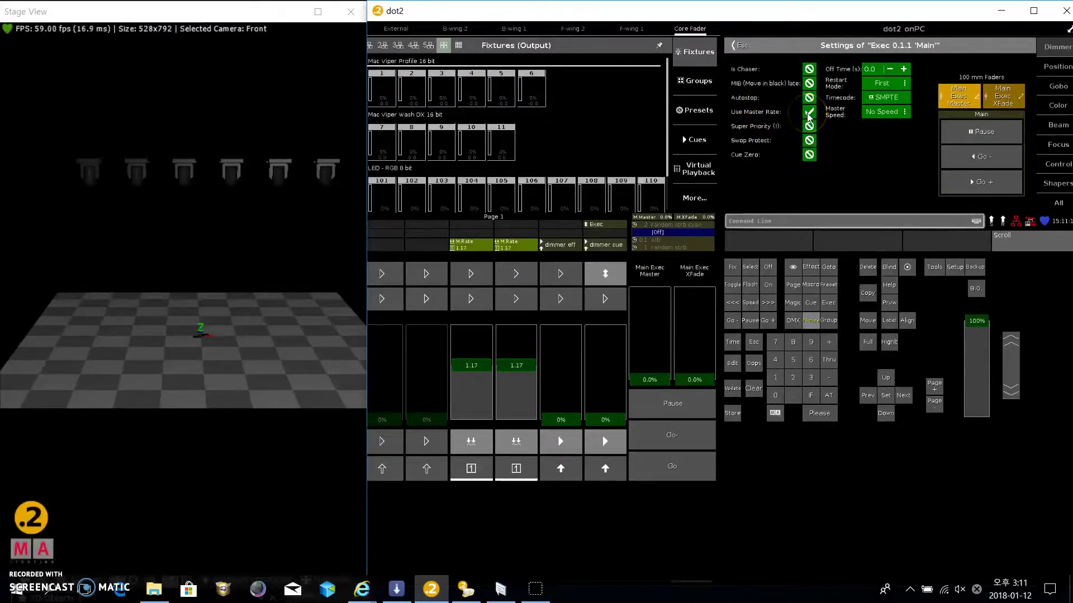
{"action": "left_click", "coordinate": [746, 46]}
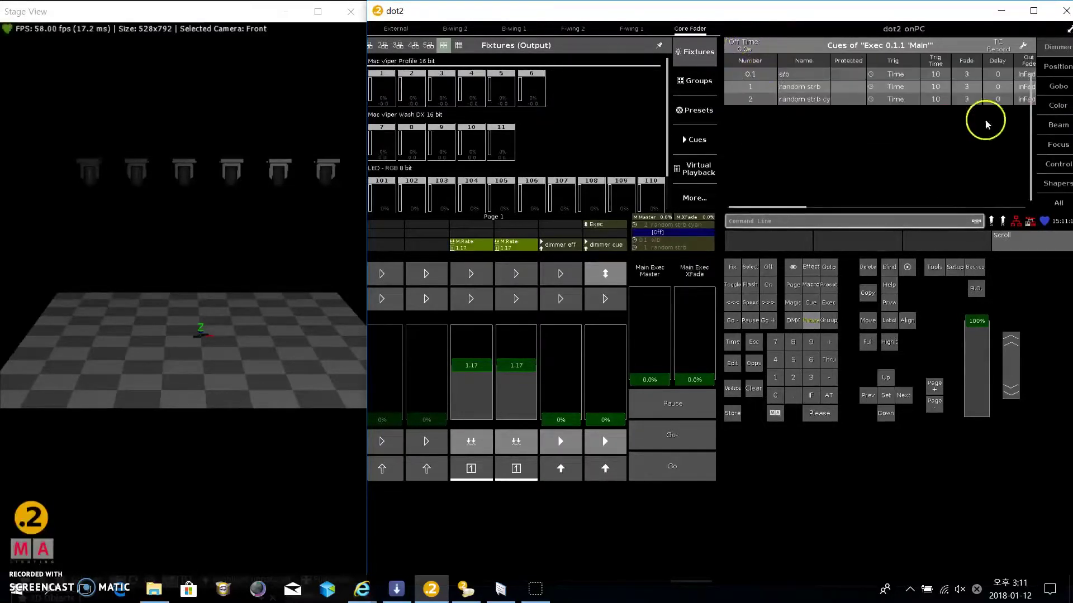
Move the Master Rate fader through 0.87, 1.38 and 0.91 and display the Main executor's cues again.
{"action": "mouse_move", "coordinate": [516, 366]}
{"action": "left_mouse_down"}
{"action": "mouse_move", "coordinate": [515, 390]}
{"action": "mouse_move", "coordinate": [516, 344]}
{"action": "mouse_move", "coordinate": [511, 377]}
{"action": "left_mouse_up"}
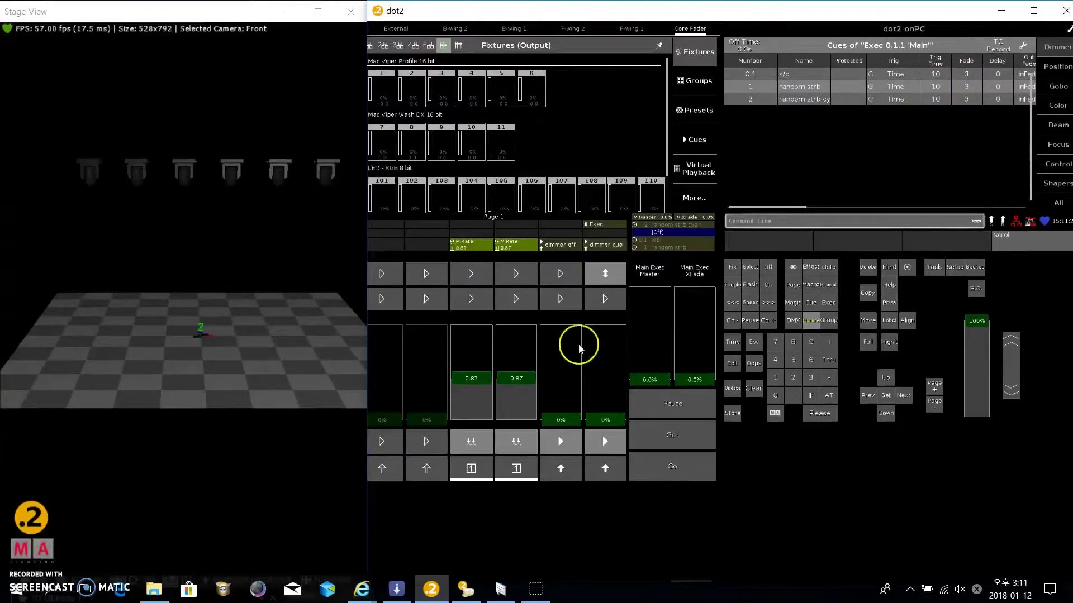
{"action": "left_click_drag", "start_coordinate": [525, 380], "coordinate": [523, 357]}
{"action": "mouse_move", "coordinate": [526, 336]}
{"action": "left_mouse_down"}
{"action": "mouse_move", "coordinate": [513, 382]}
{"action": "mouse_move", "coordinate": [529, 340]}
{"action": "mouse_move", "coordinate": [518, 345]}
{"action": "left_mouse_up"}
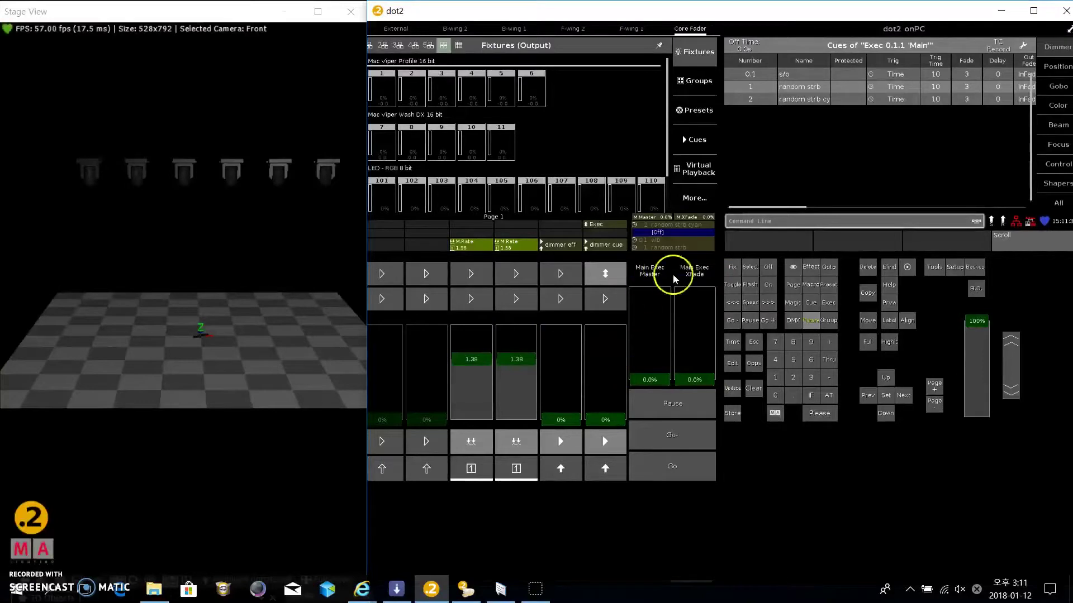
{"action": "left_click_drag", "start_coordinate": [517, 359], "coordinate": [516, 377]}
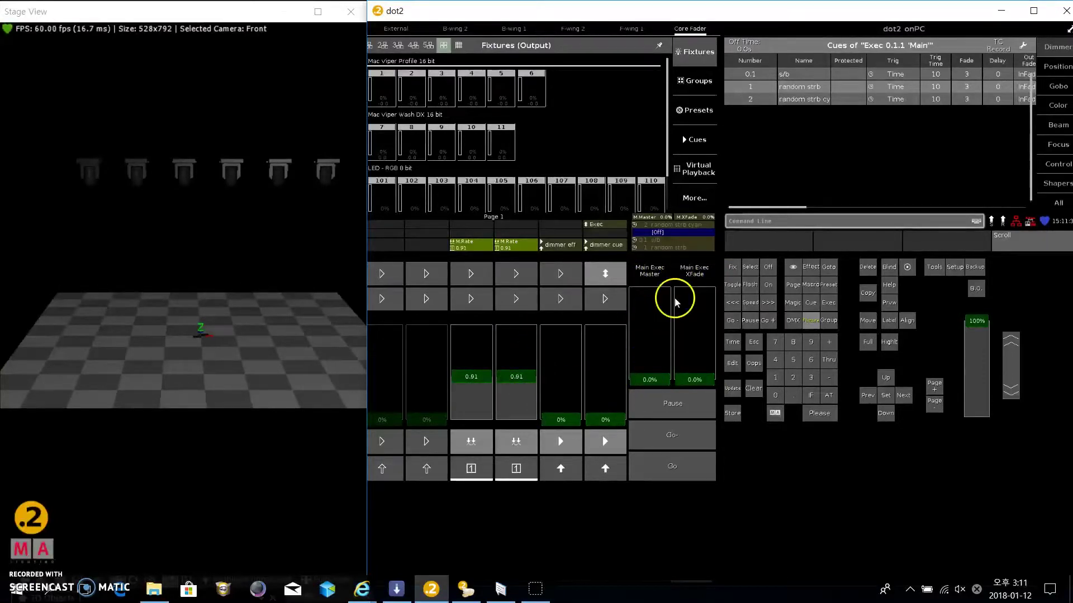
{"action": "left_click", "coordinate": [793, 268]}
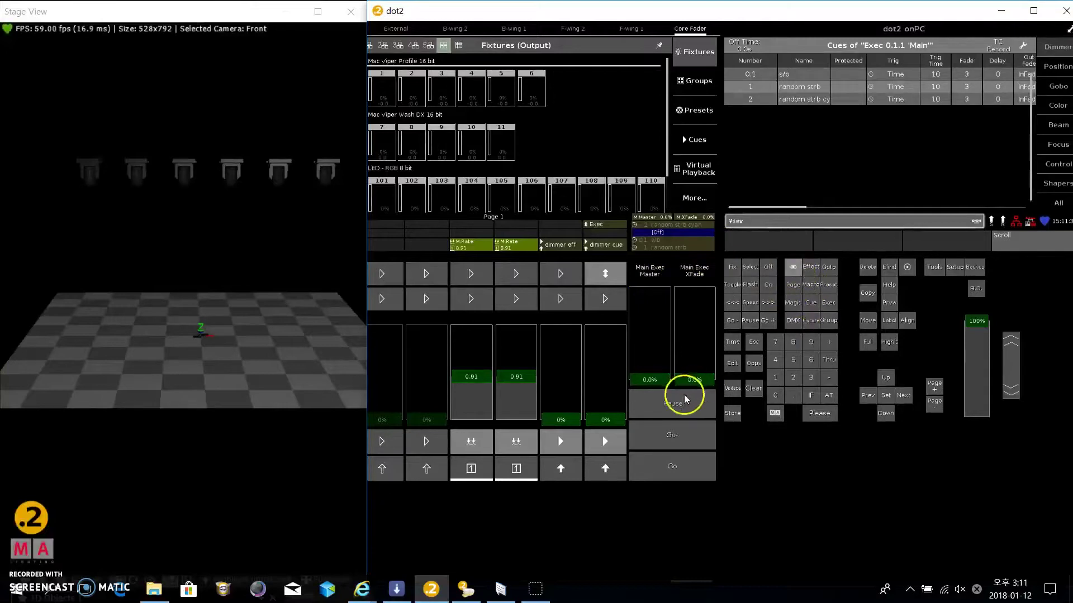
{"action": "left_click", "coordinate": [683, 463]}
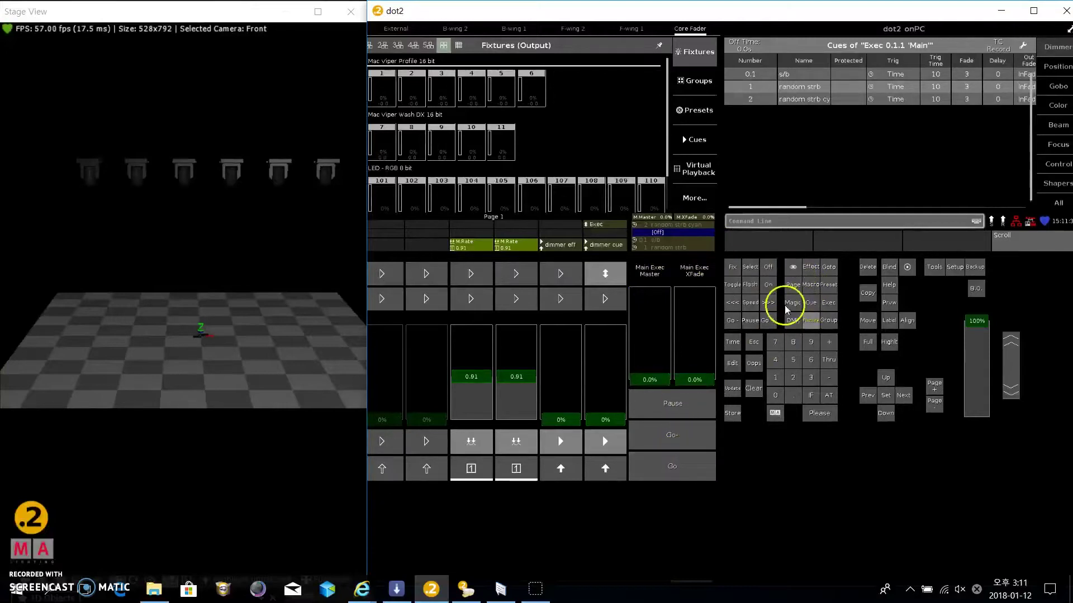
Review the settings of the Main executor, move the Master Rate fader to 0.72, and return to the cue list.
{"action": "left_click", "coordinate": [1025, 47]}
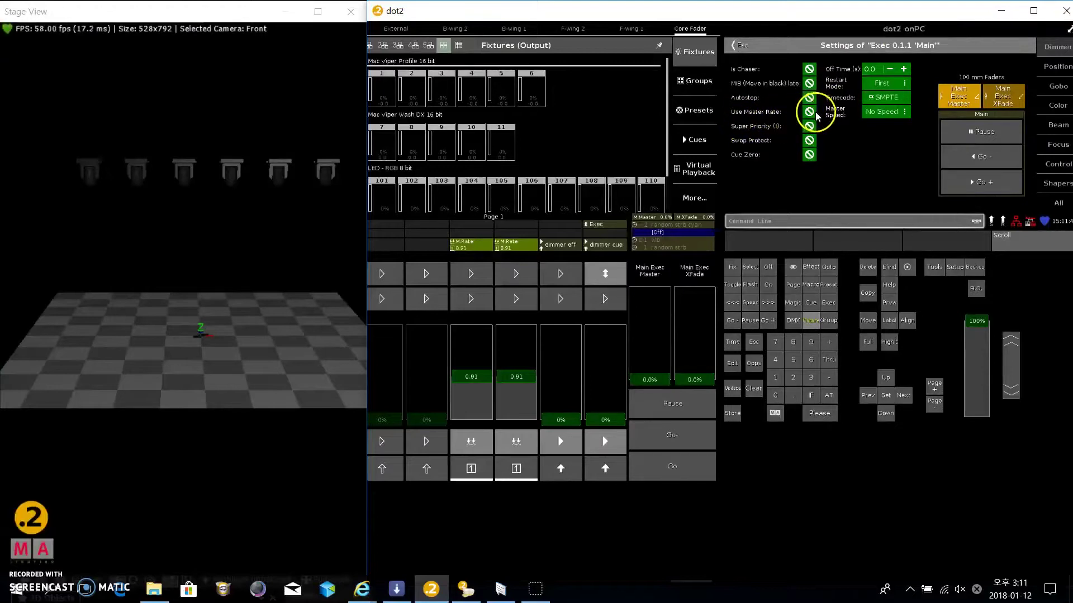
{"action": "left_click_drag", "start_coordinate": [511, 383], "coordinate": [507, 393]}
{"action": "left_click", "coordinate": [743, 47]}
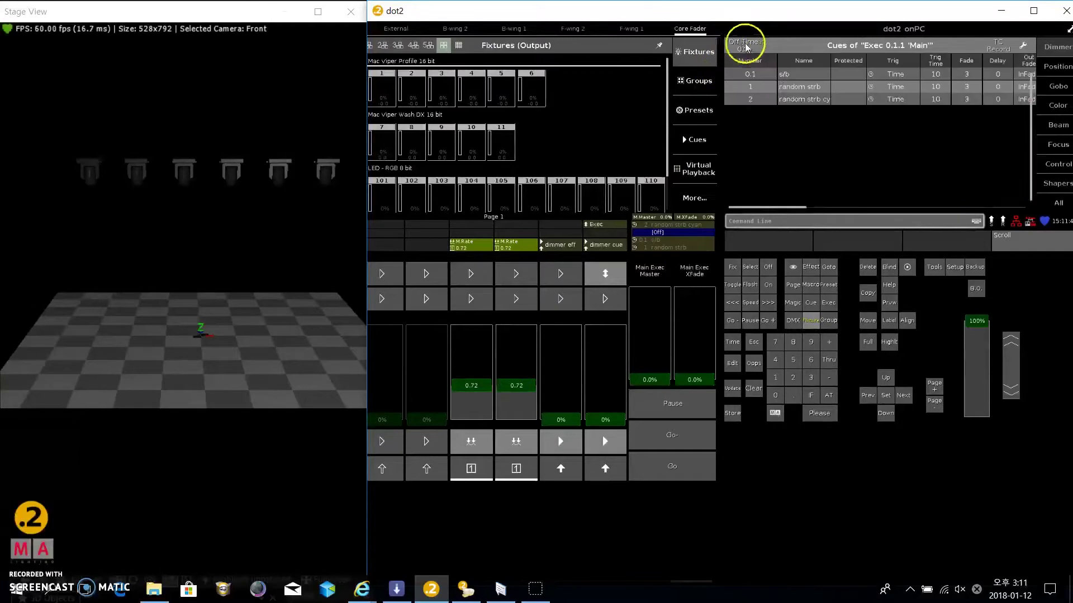
Move the Master Rate fader to 1.12, reset it to 1:1, and raise it to 3.66.
{"action": "mouse_move", "coordinate": [510, 376]}
{"action": "left_mouse_down"}
{"action": "mouse_move", "coordinate": [516, 366]}
{"action": "mouse_move", "coordinate": [516, 388]}
{"action": "mouse_move", "coordinate": [522, 355]}
{"action": "mouse_move", "coordinate": [521, 367]}
{"action": "left_mouse_up"}
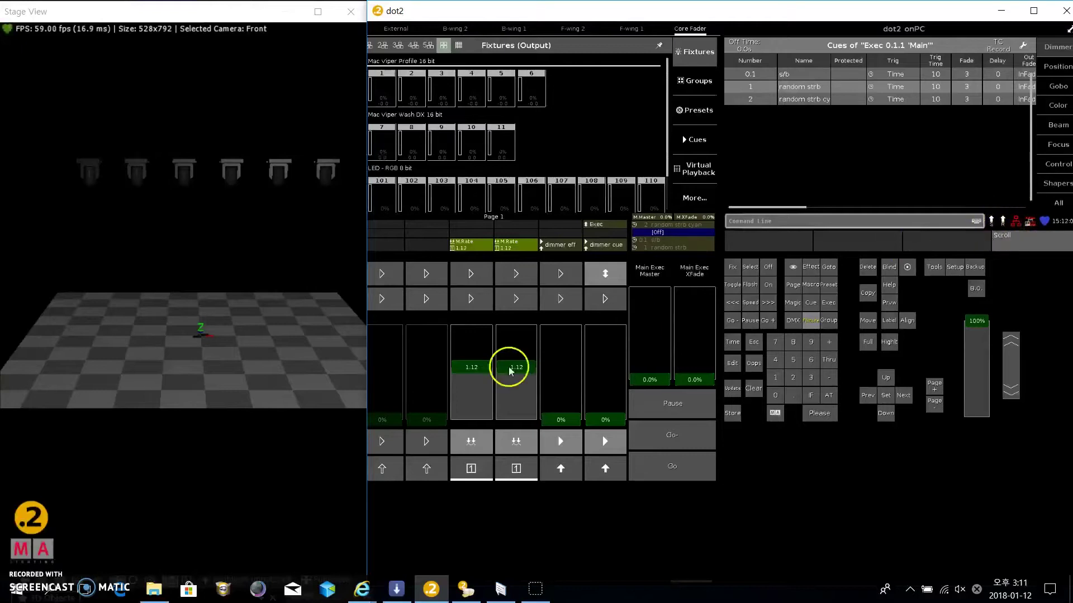
{"action": "left_click", "coordinate": [483, 460]}
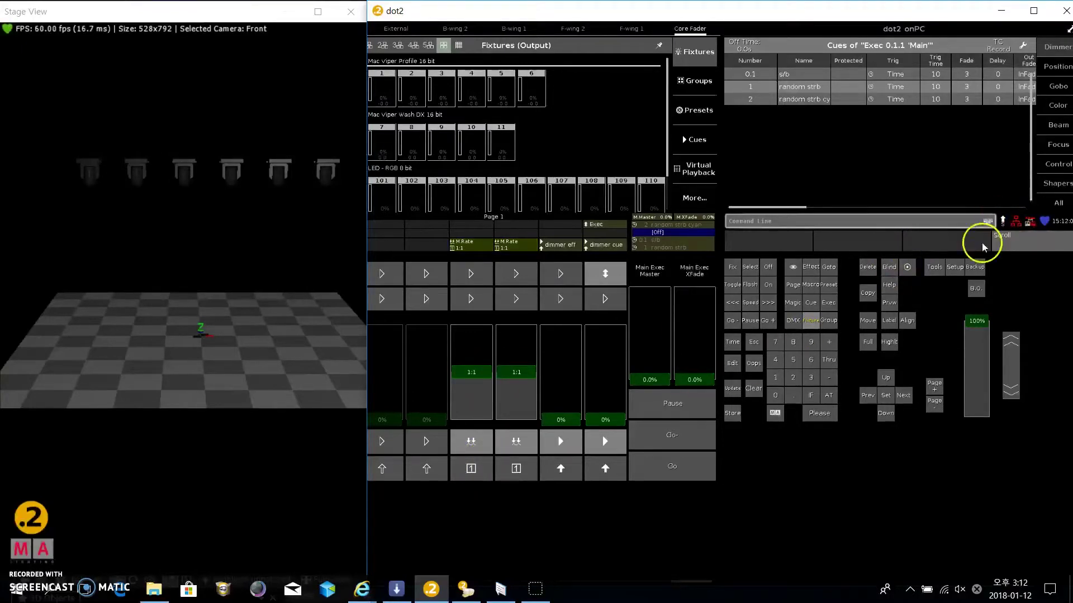
{"action": "left_click_drag", "start_coordinate": [464, 379], "coordinate": [478, 333]}
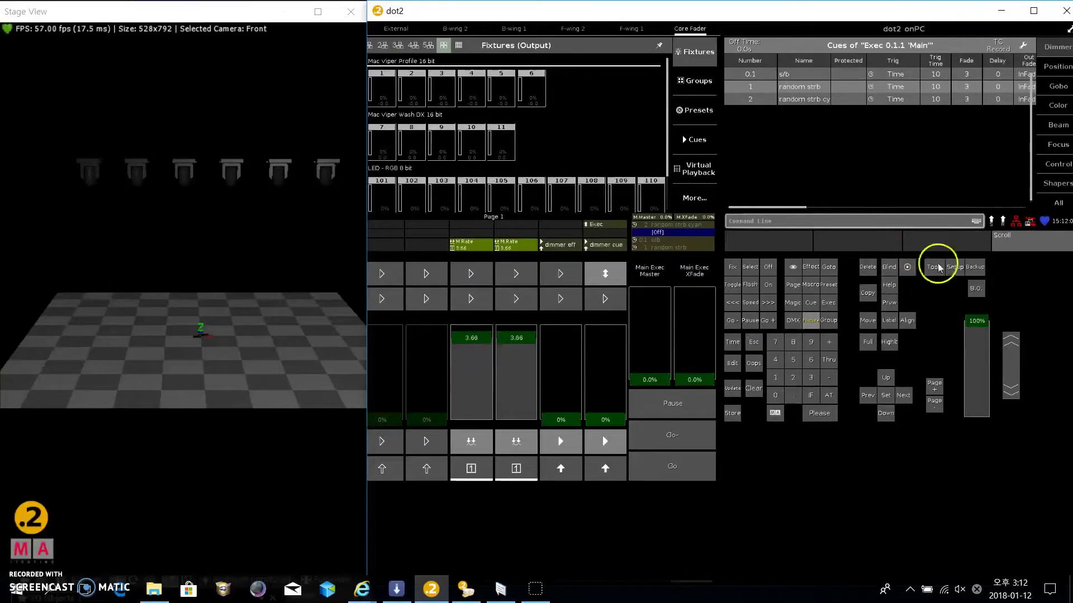
Display the Status and Messages list and lower the Master Rate fader to 0.87.
{"action": "left_click", "coordinate": [996, 221]}
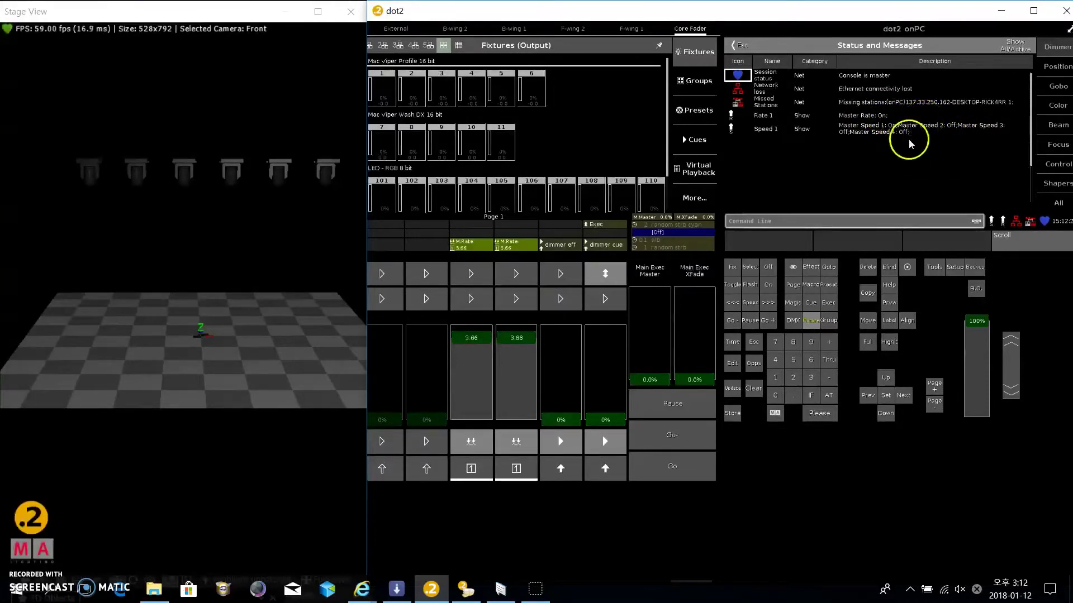
{"action": "left_click_drag", "start_coordinate": [517, 336], "coordinate": [520, 378]}
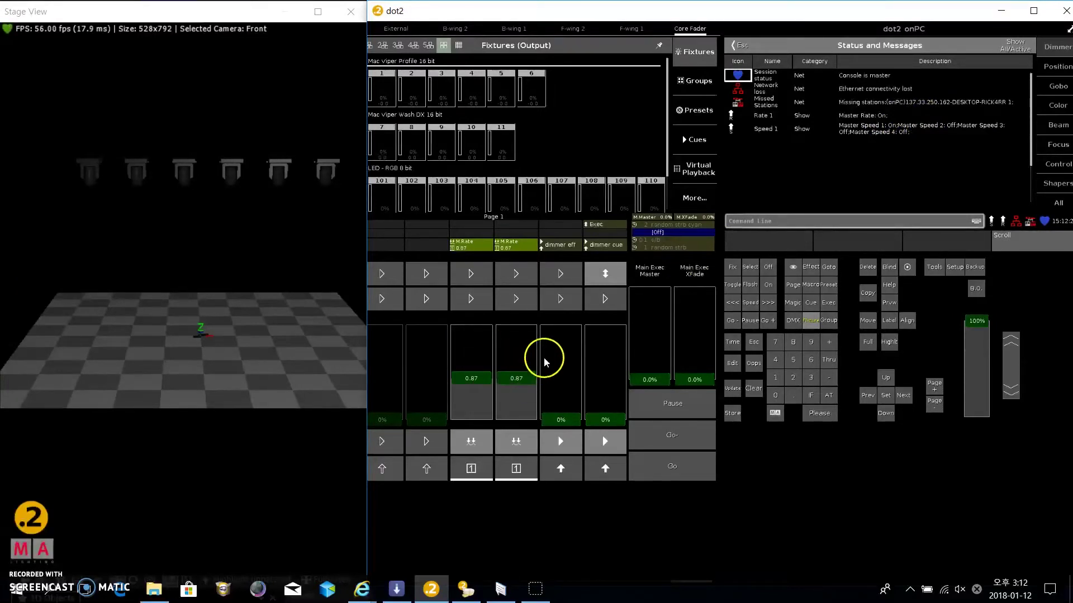